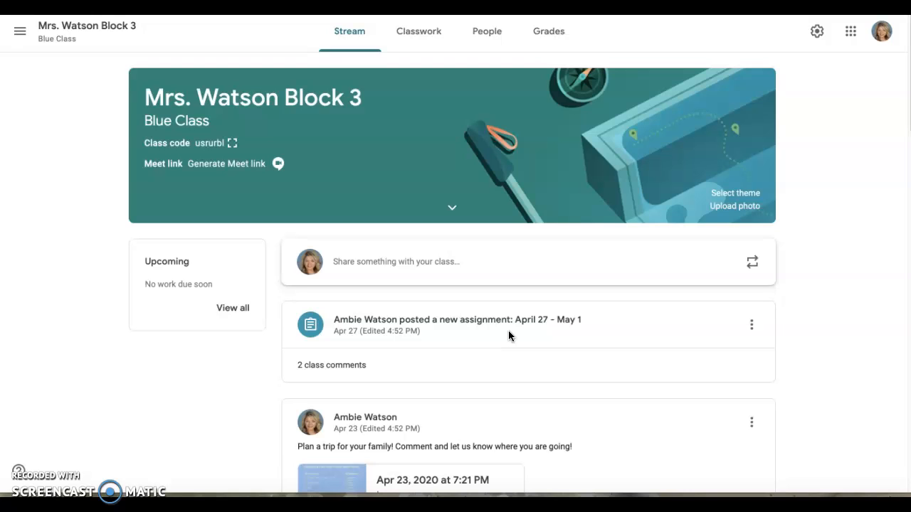
# Start a stream announcement for all students and write a one-line message welcoming them to the teacher's class
pyautogui.click(416, 269)
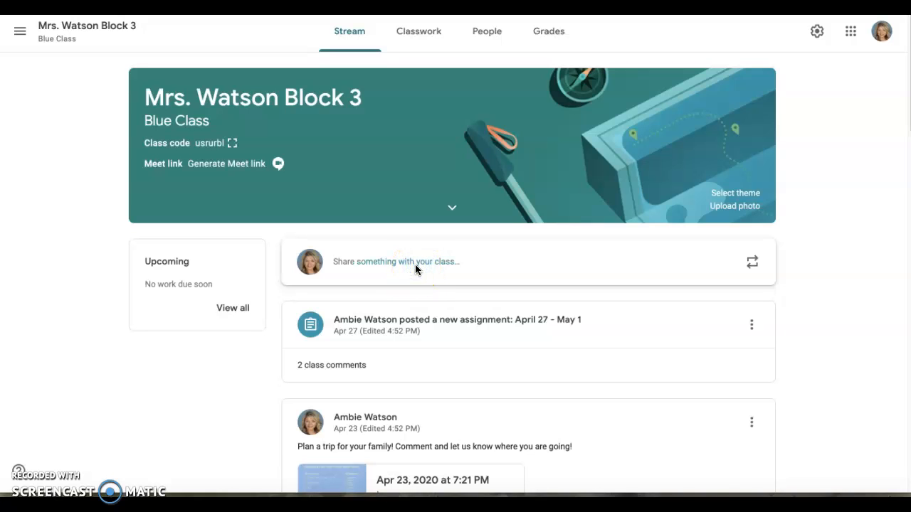
pyautogui.click(416, 269)
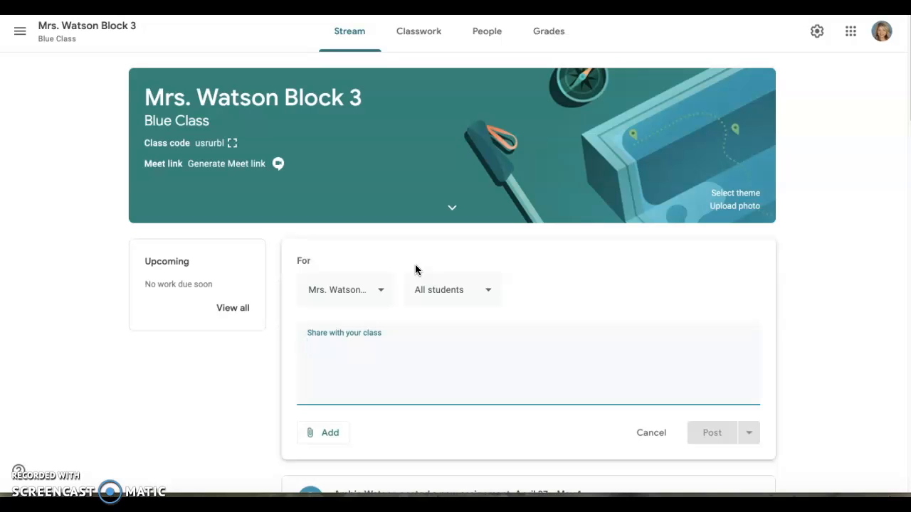
pyautogui.click(381, 291)
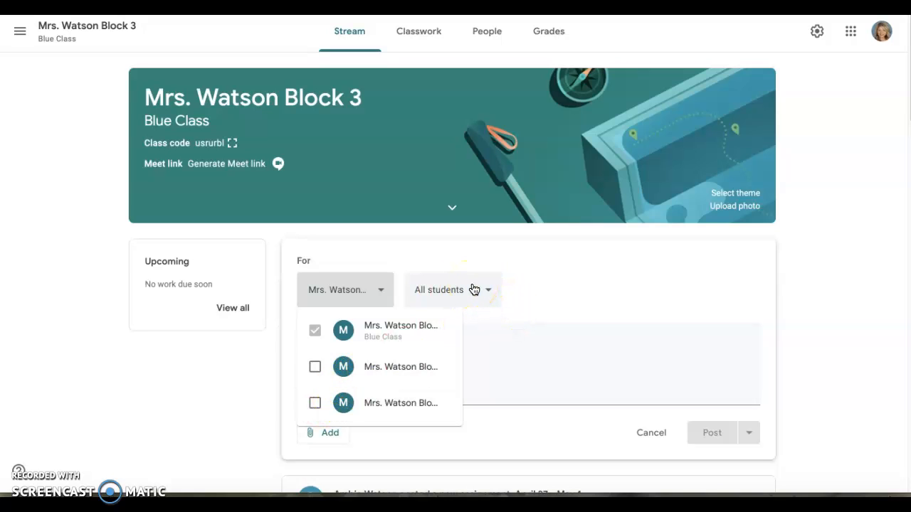
pyautogui.click(491, 350)
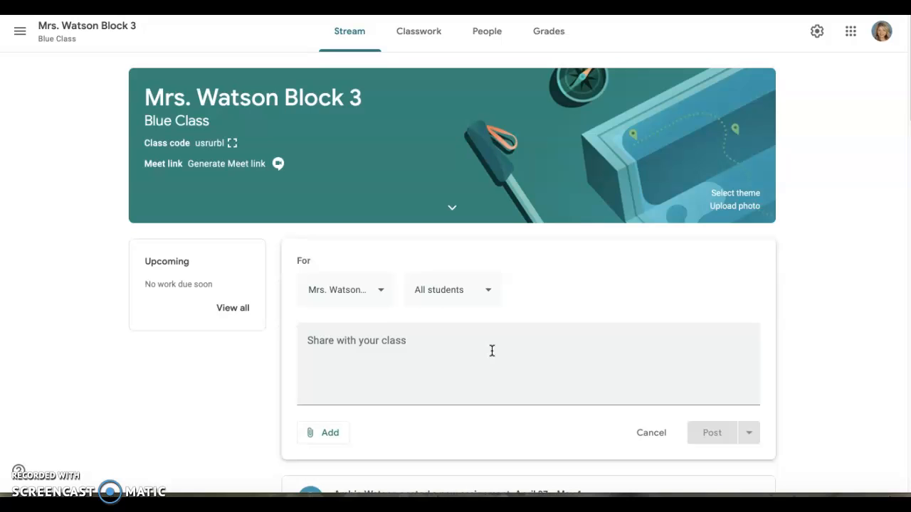
pyautogui.click(417, 355)
pyautogui.write('W')
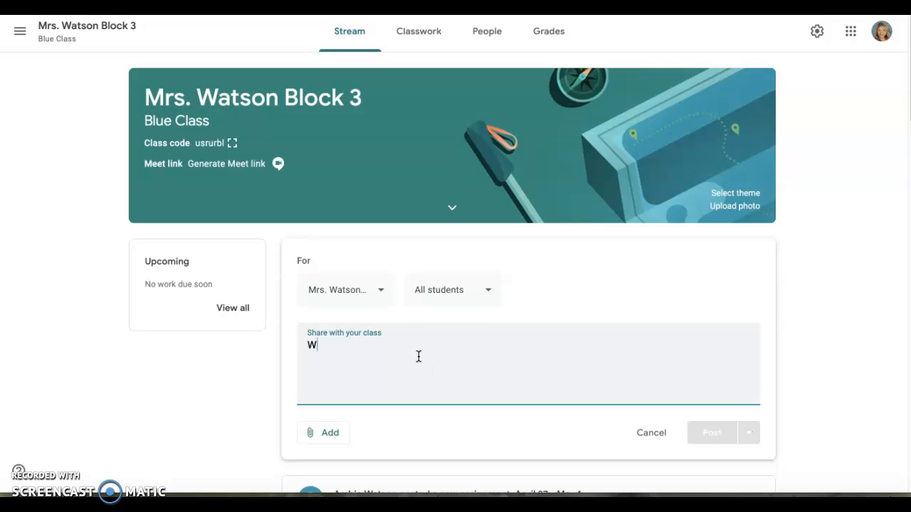
pyautogui.write('elcome to Mrs')
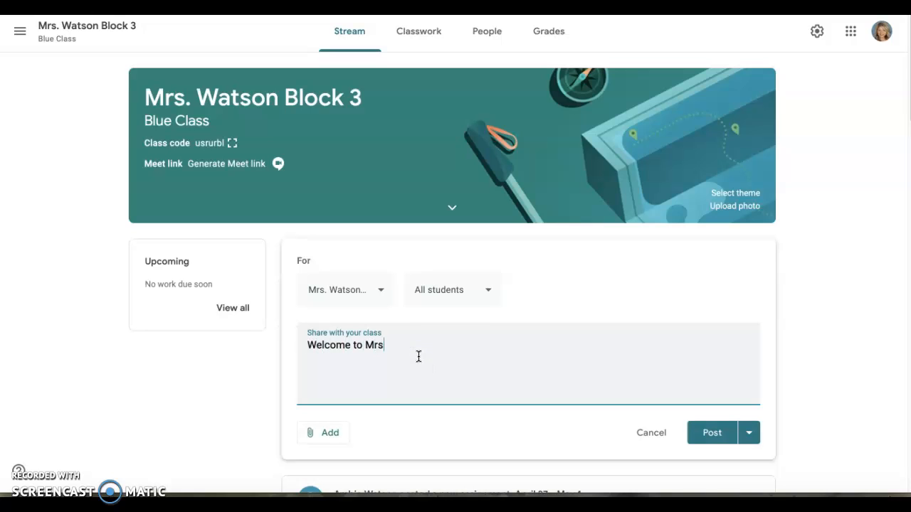
pyautogui.write(". Watson's class!")
# Attach the Digital Escape Room form from the Google Drive folder "7th Grade Escape Room Integers" to the announcement
pyautogui.click(339, 431)
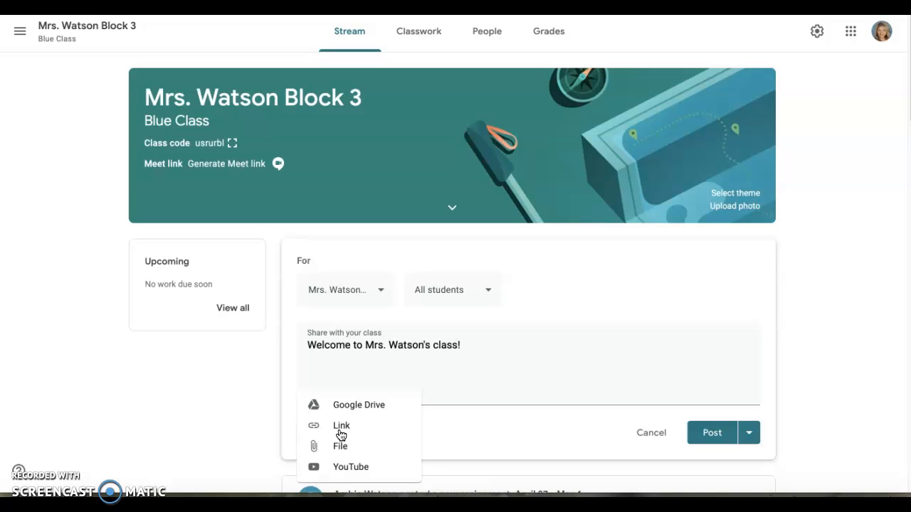
pyautogui.click(340, 466)
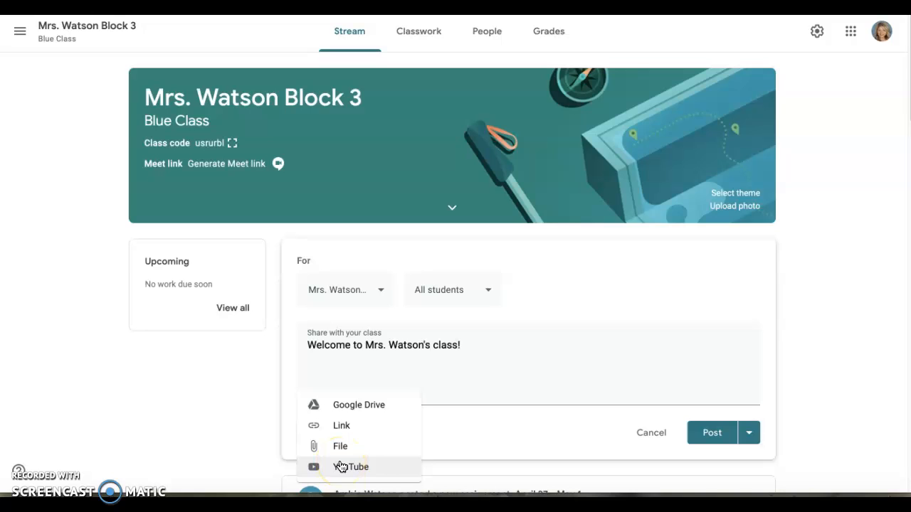
pyautogui.click(345, 453)
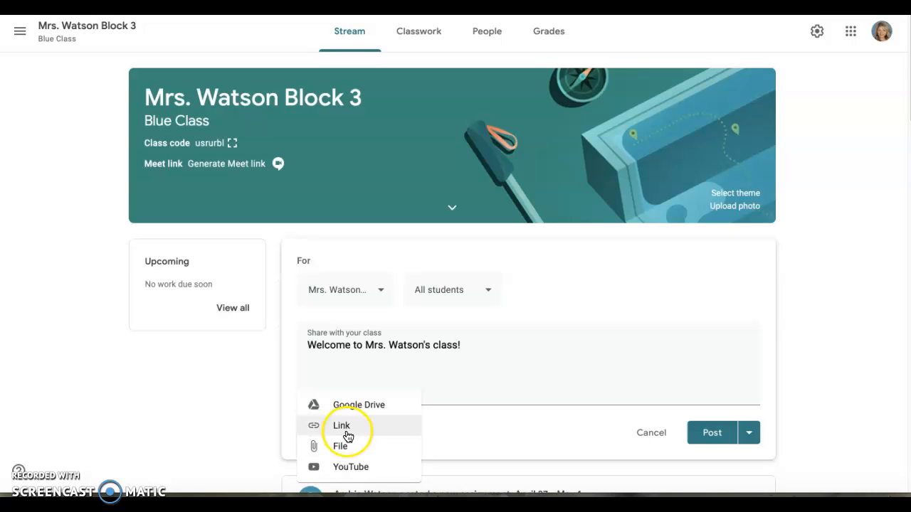
pyautogui.click(348, 436)
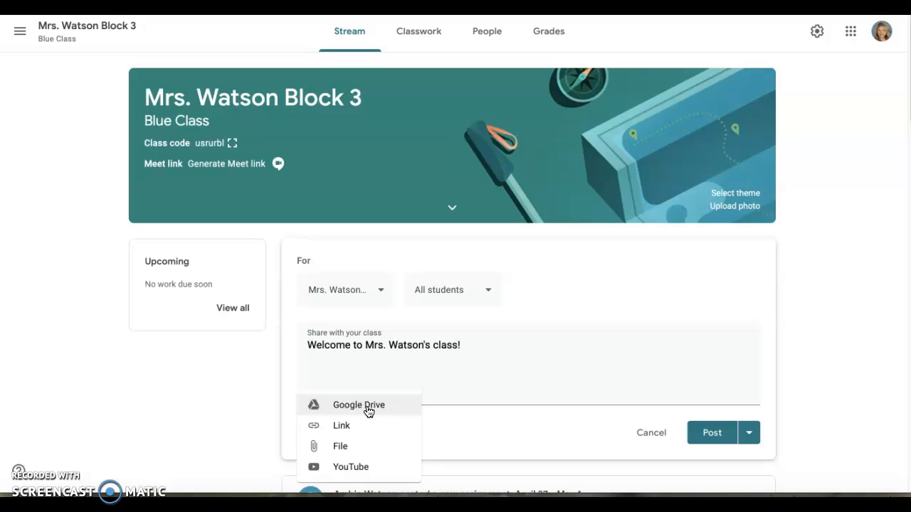
pyautogui.click(368, 411)
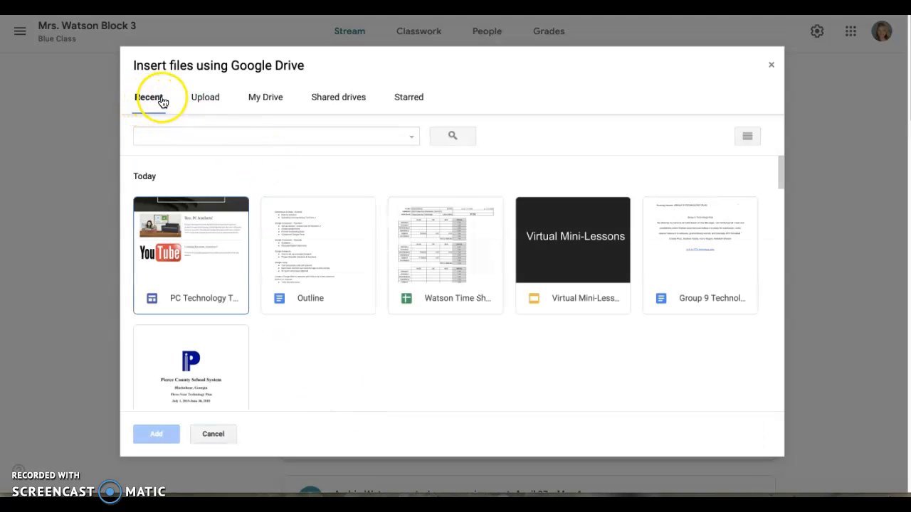
pyautogui.click(206, 104)
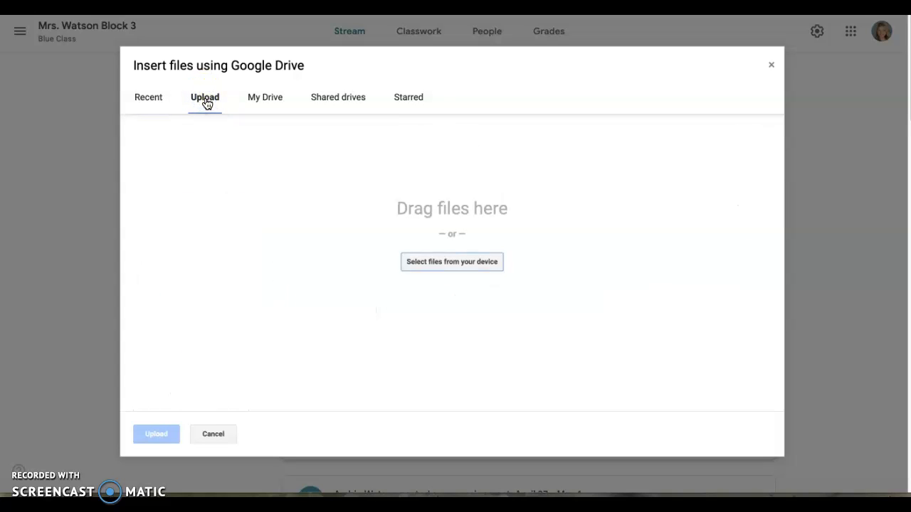
pyautogui.click(272, 104)
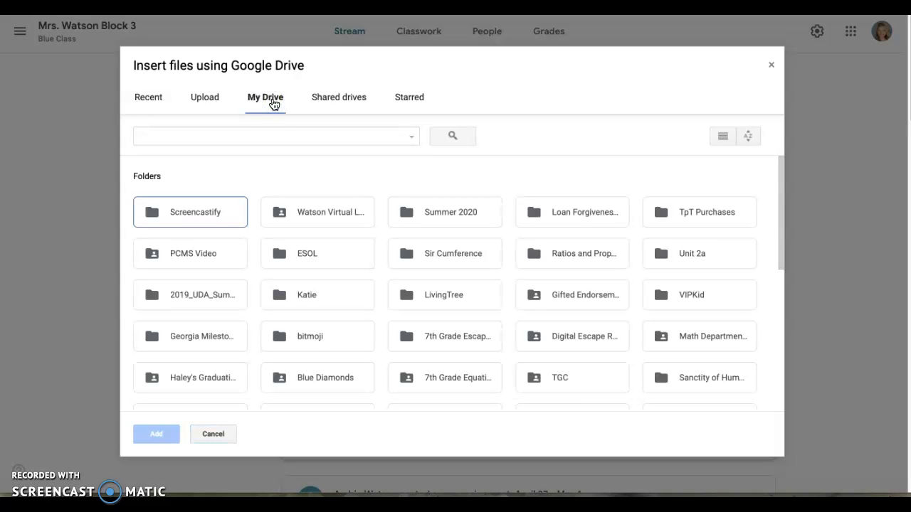
pyautogui.click(459, 338)
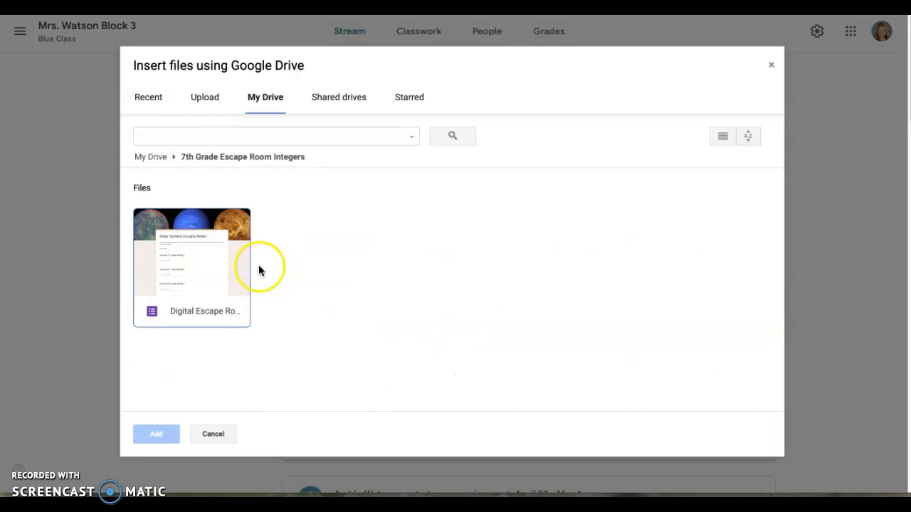
pyautogui.click(221, 245)
pyautogui.click(158, 434)
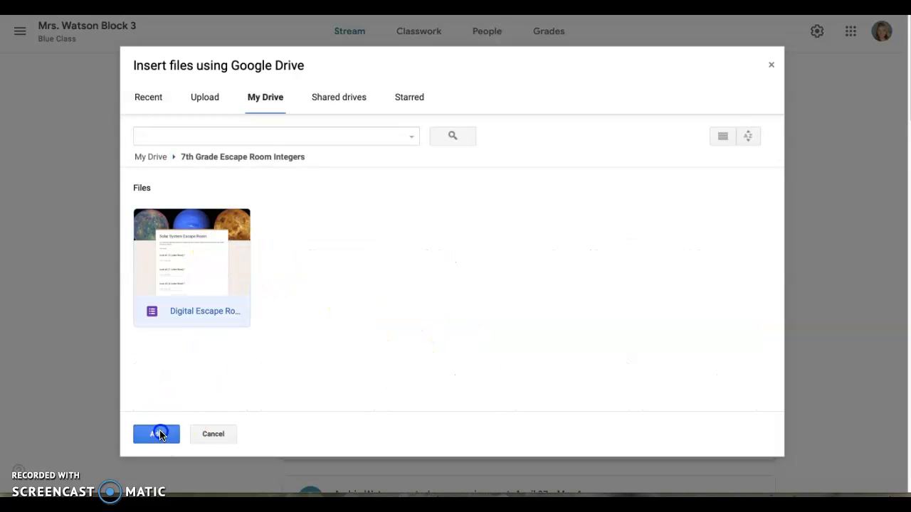
# Publish the welcome announcement with its attached form to the class stream immediately
pyautogui.scroll(-1, 596, 330)
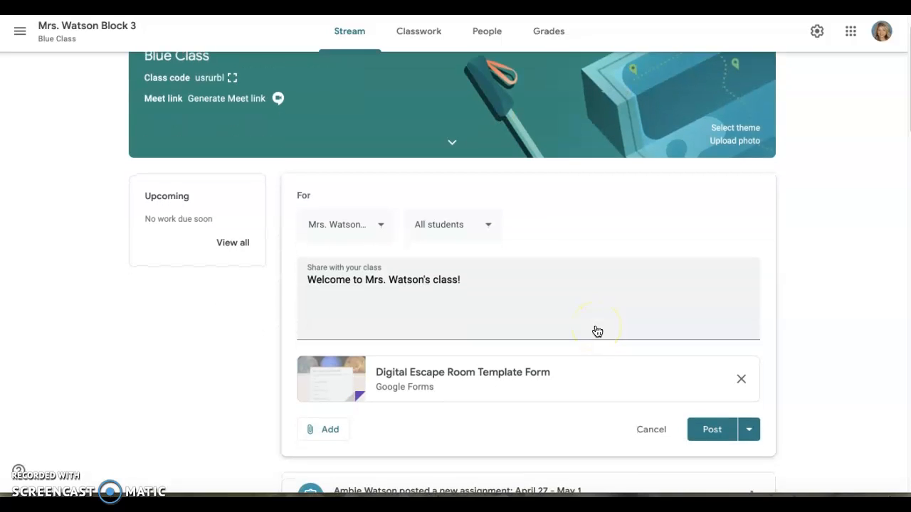
pyautogui.click(751, 431)
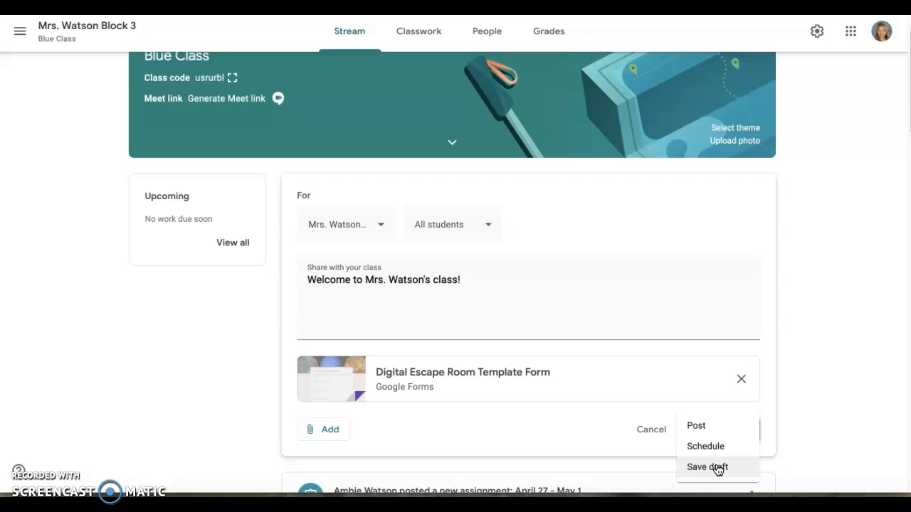
pyautogui.click(701, 427)
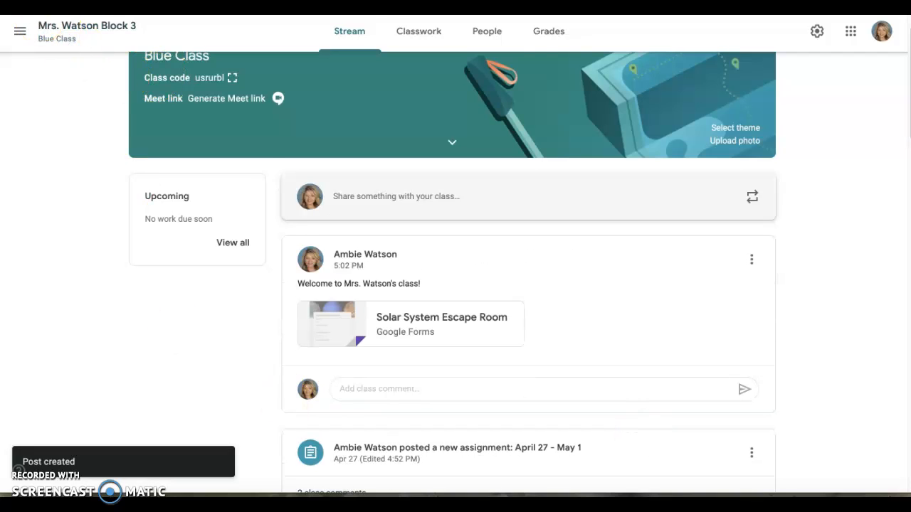
# Add a new topic named "Test" to the class's classwork
pyautogui.click(375, 32)
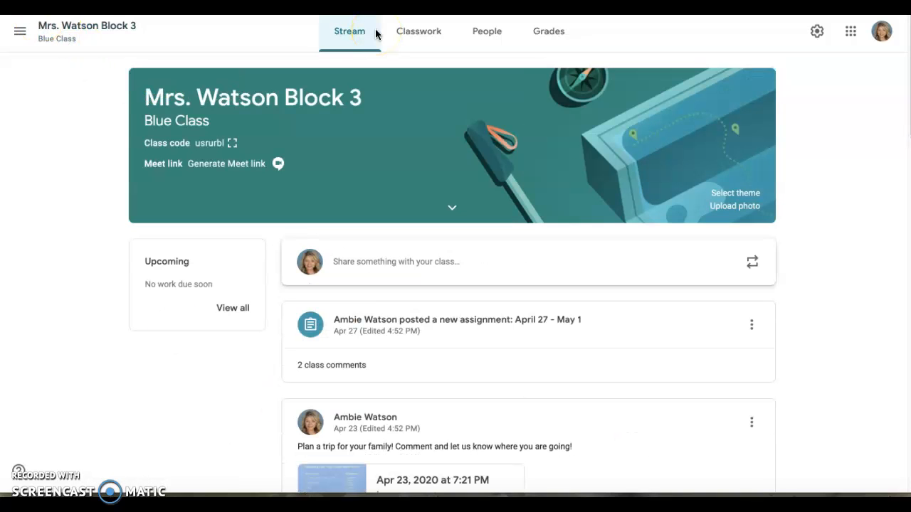
pyautogui.click(422, 34)
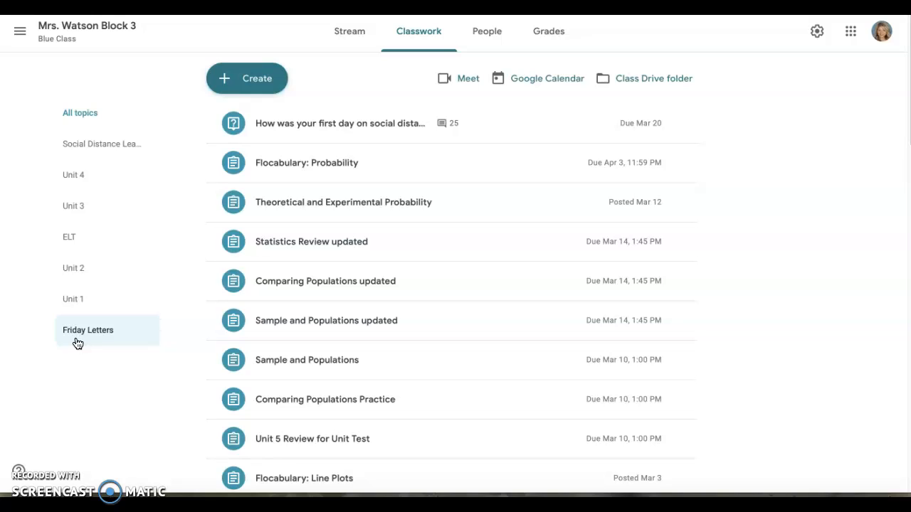
pyautogui.click(67, 241)
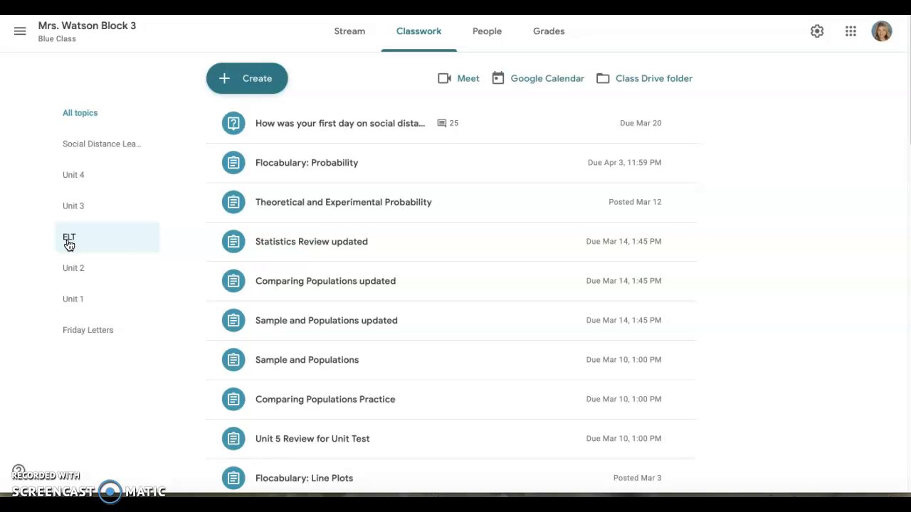
pyautogui.click(250, 82)
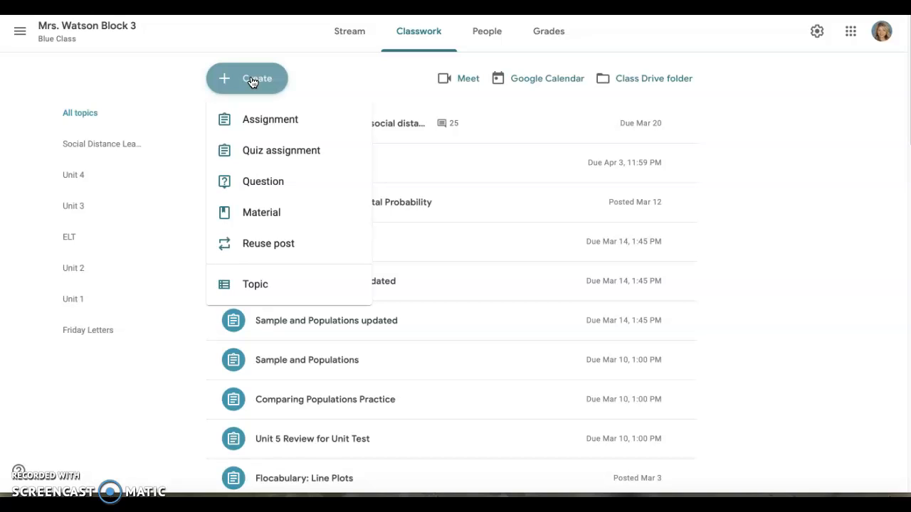
pyautogui.click(269, 295)
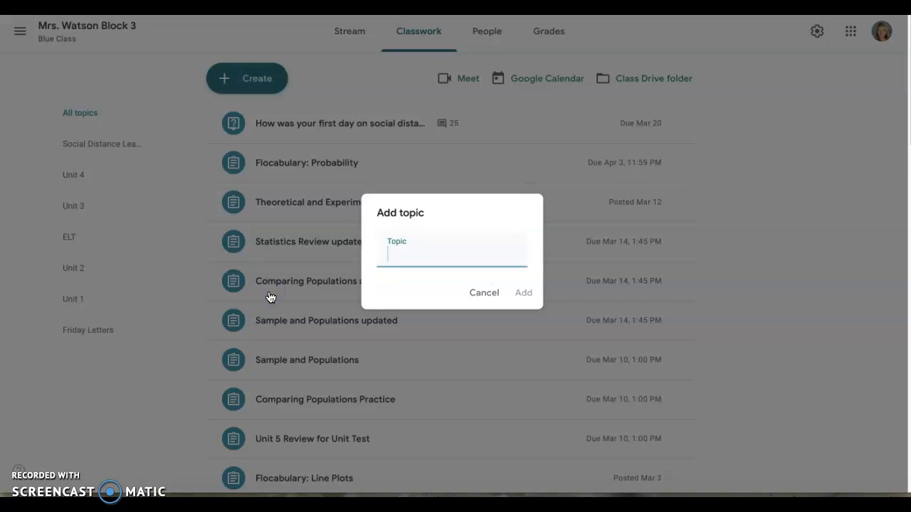
pyautogui.write('Test')
pyautogui.click(523, 293)
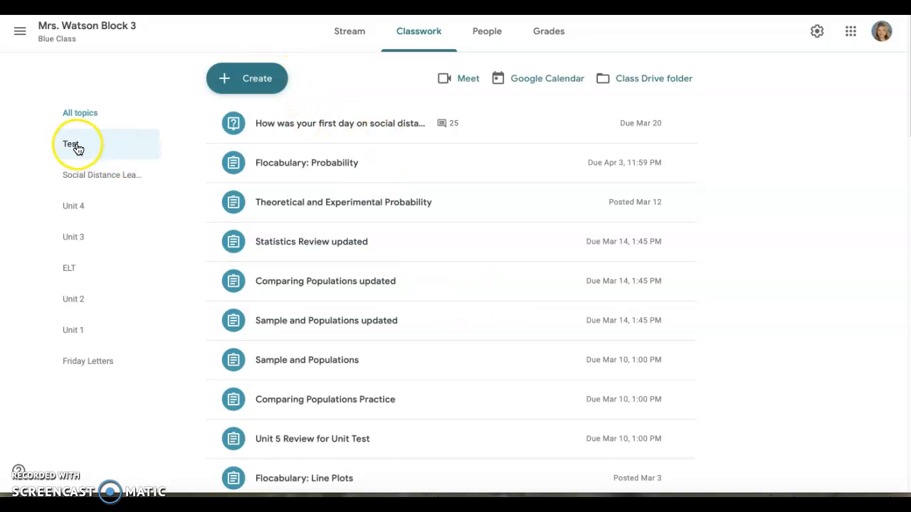
# Create an assignment titled "Introduction Escape Room" with the instructions "Work together to escape!"
pyautogui.click(252, 89)
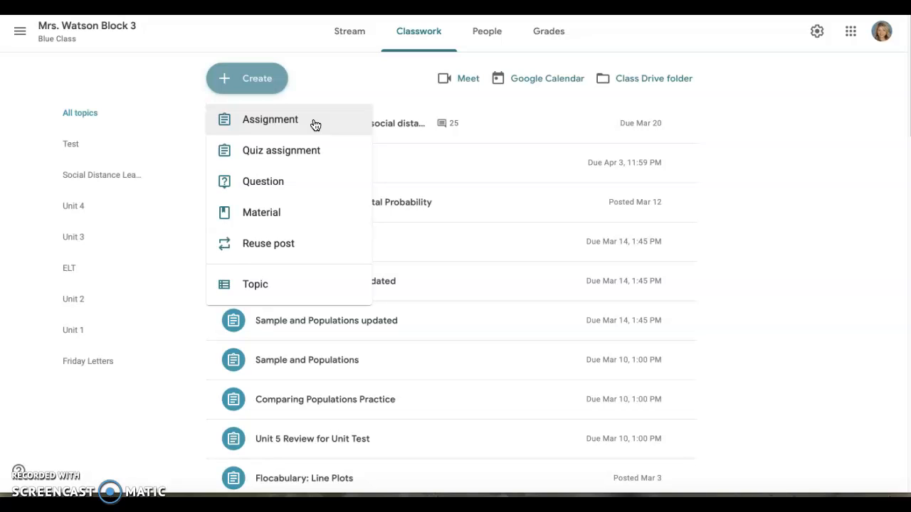
pyautogui.click(289, 118)
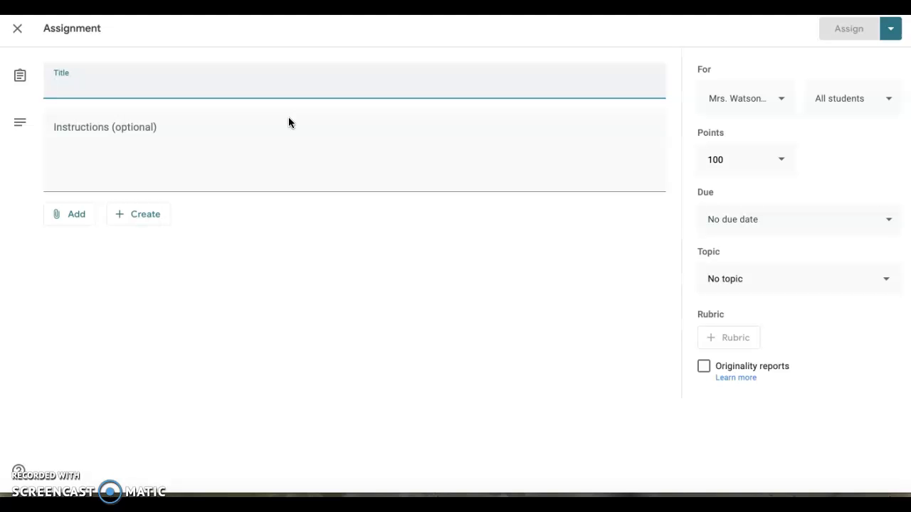
pyautogui.write('Introd')
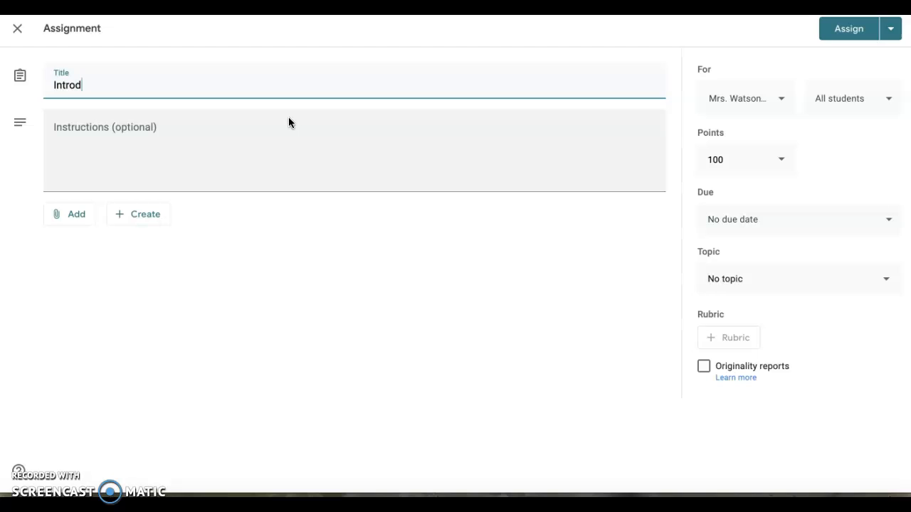
pyautogui.write('uction Escape Room')
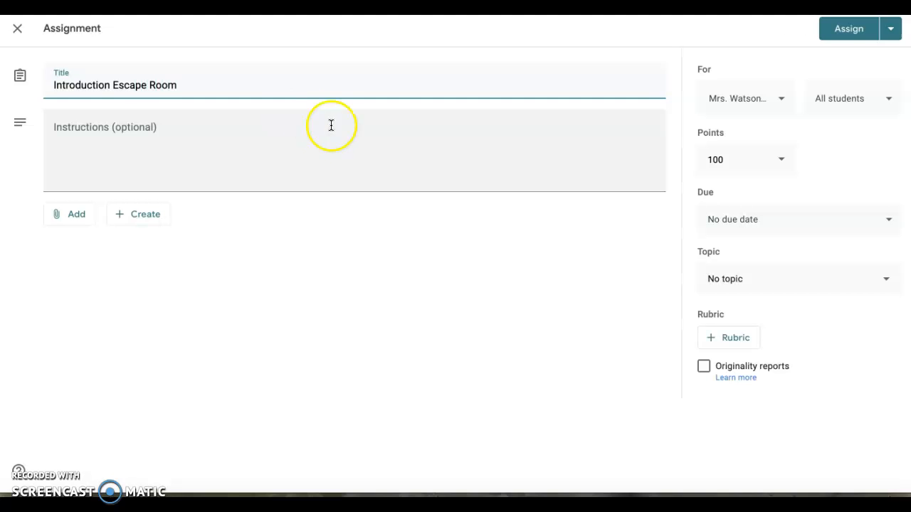
pyautogui.click(222, 140)
pyautogui.write('Work to')
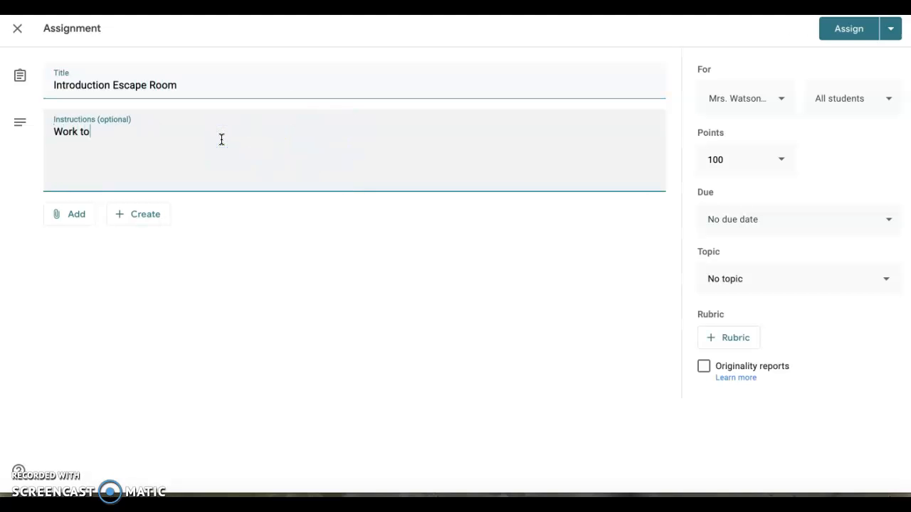
pyautogui.write('gether to escape!')
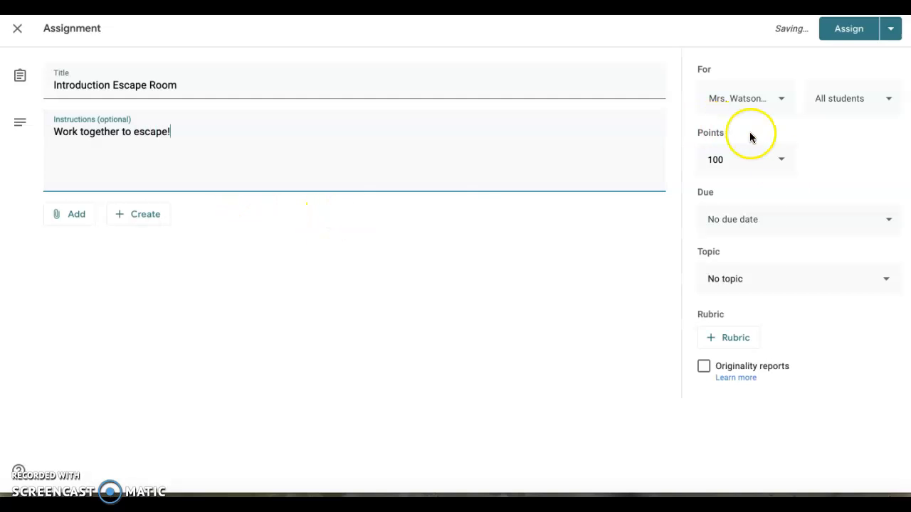
# Set the assignment's due date to Jul 17, 2020, without a due time
pyautogui.click(771, 224)
pyautogui.click(776, 265)
pyautogui.click(820, 374)
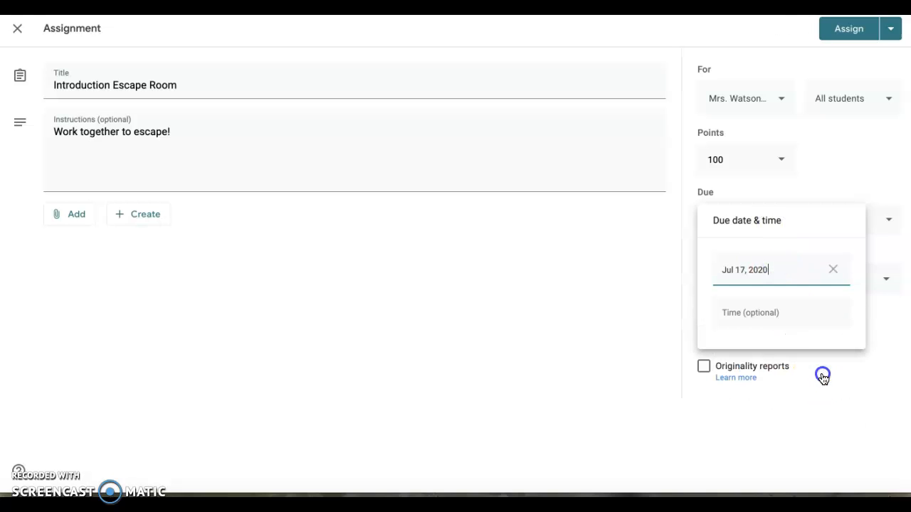
pyautogui.click(682, 256)
# Create a new topic named "Example" for the assignment
pyautogui.click(732, 278)
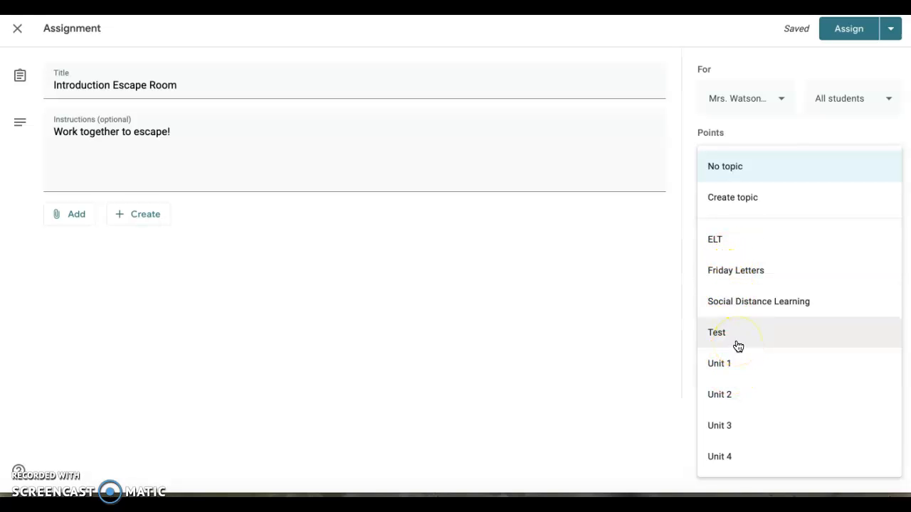
pyautogui.click(745, 206)
pyautogui.write('T')
pyautogui.press('BackSpace')
pyautogui.write('Example')
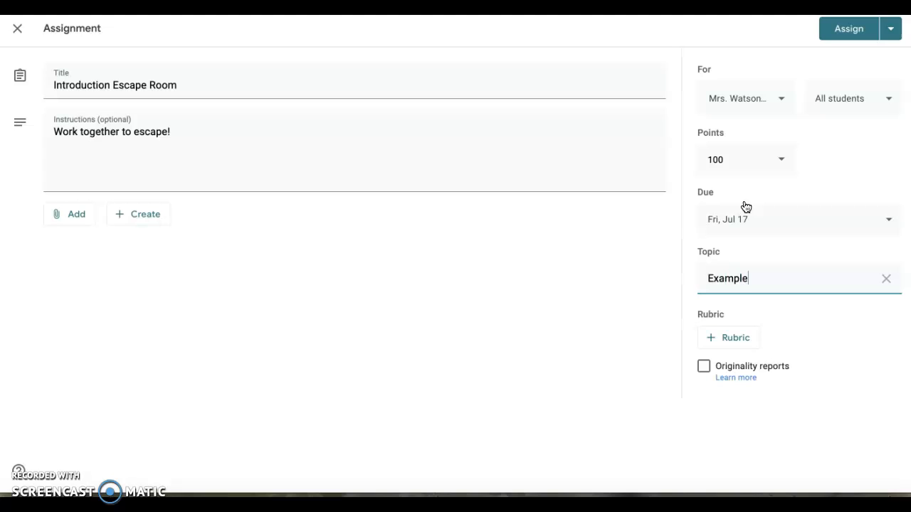
pyautogui.click(743, 339)
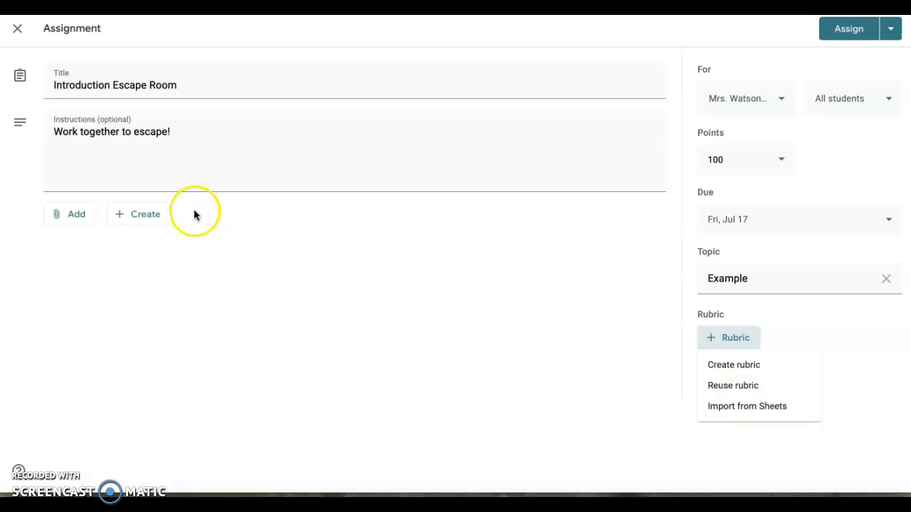
pyautogui.click(81, 216)
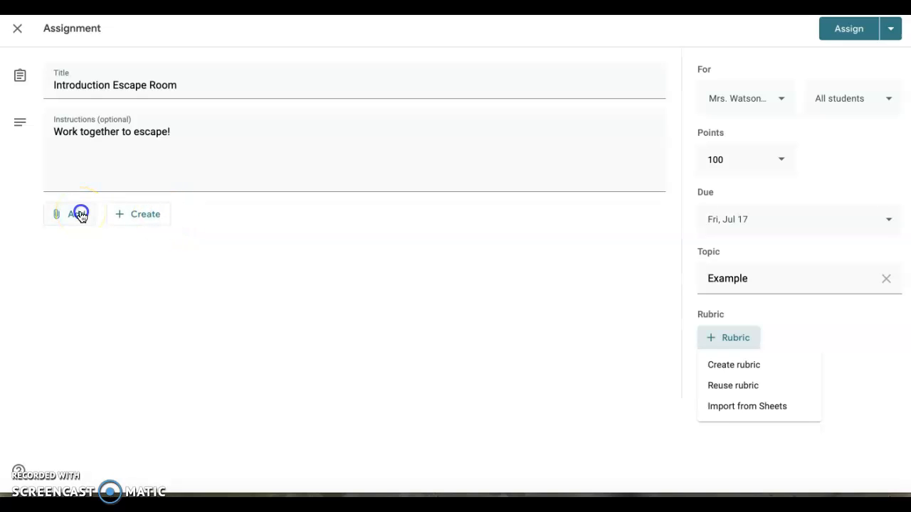
# Attach the form "Adding and Subtracting Rational Numbers Word Problems" from the Digital Escape folder in My Drive to the assignment
pyautogui.click(81, 215)
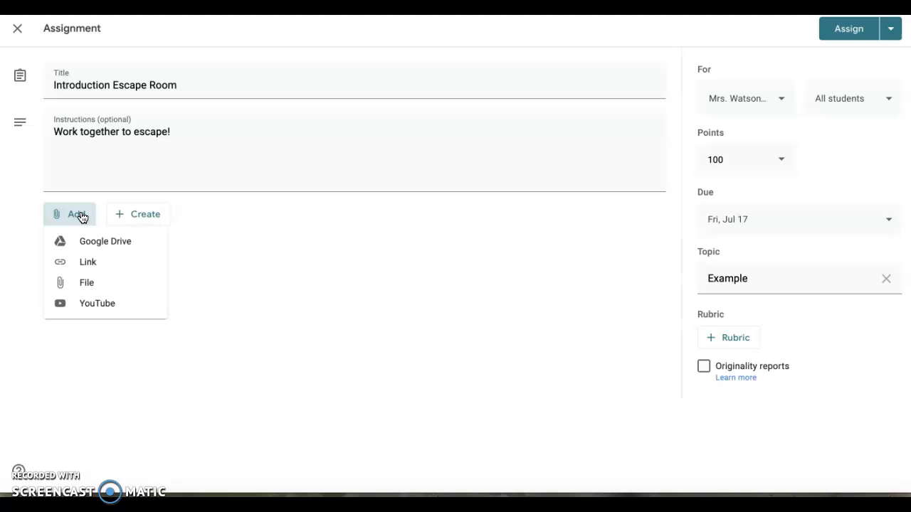
pyautogui.click(105, 244)
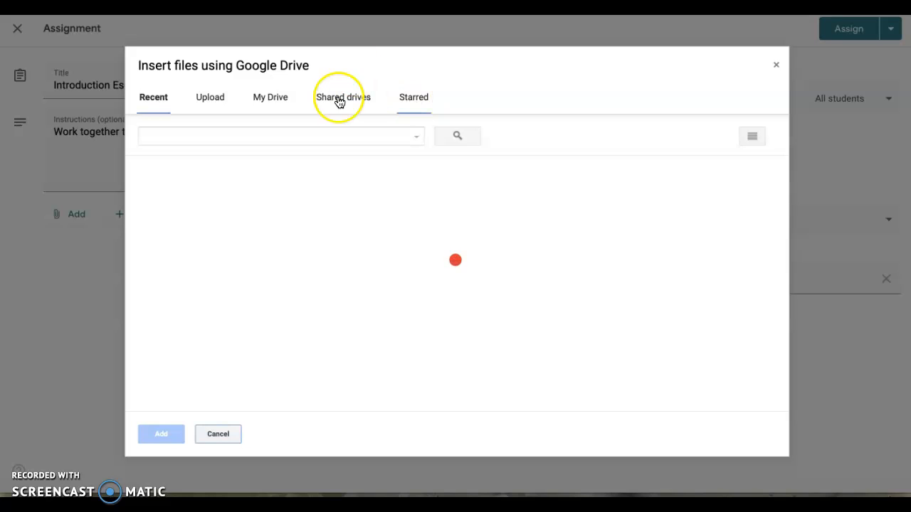
pyautogui.click(339, 101)
pyautogui.click(270, 95)
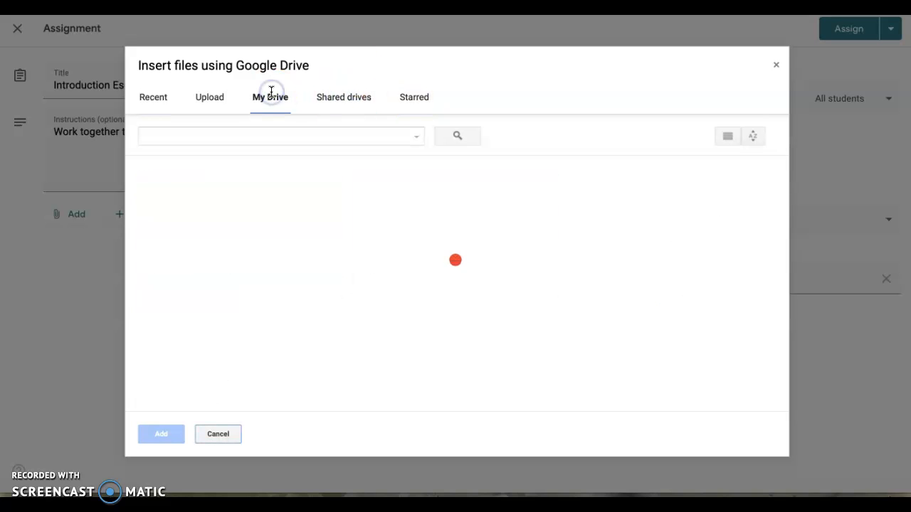
pyautogui.click(467, 345)
pyautogui.doubleClick(562, 338)
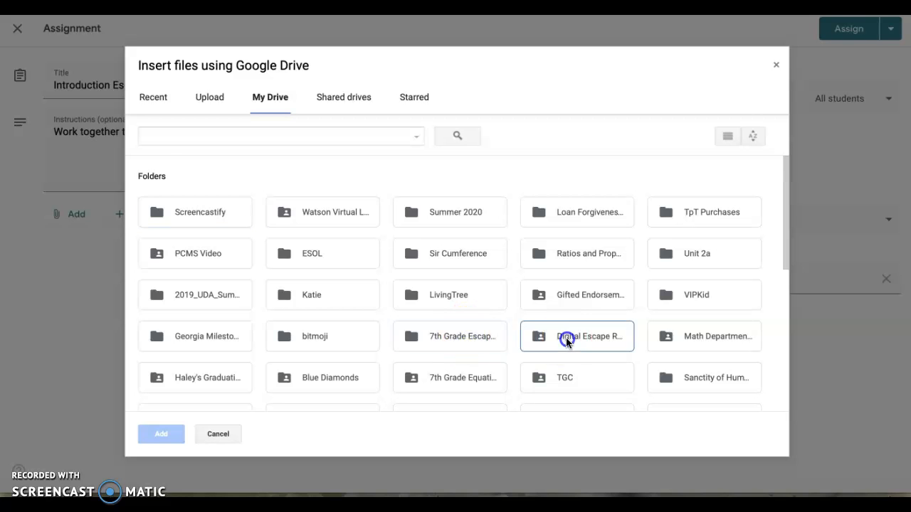
pyautogui.doubleClick(219, 320)
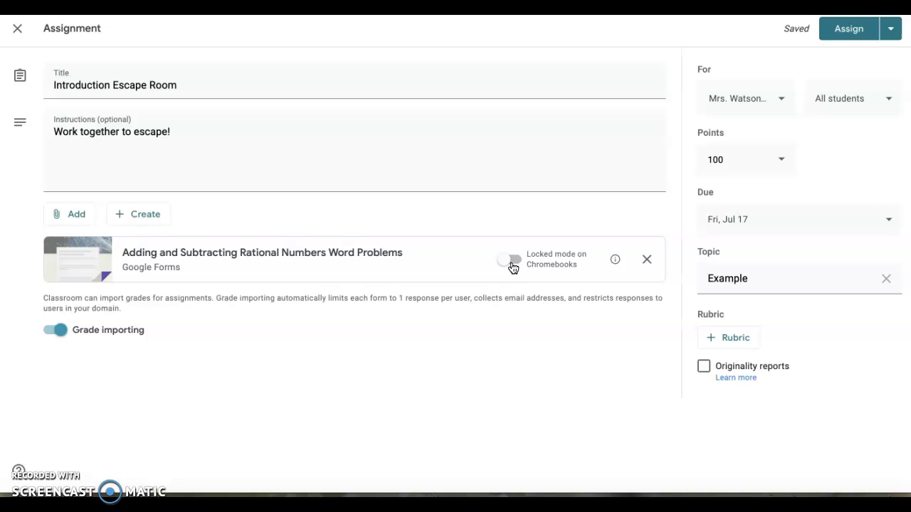
pyautogui.click(194, 405)
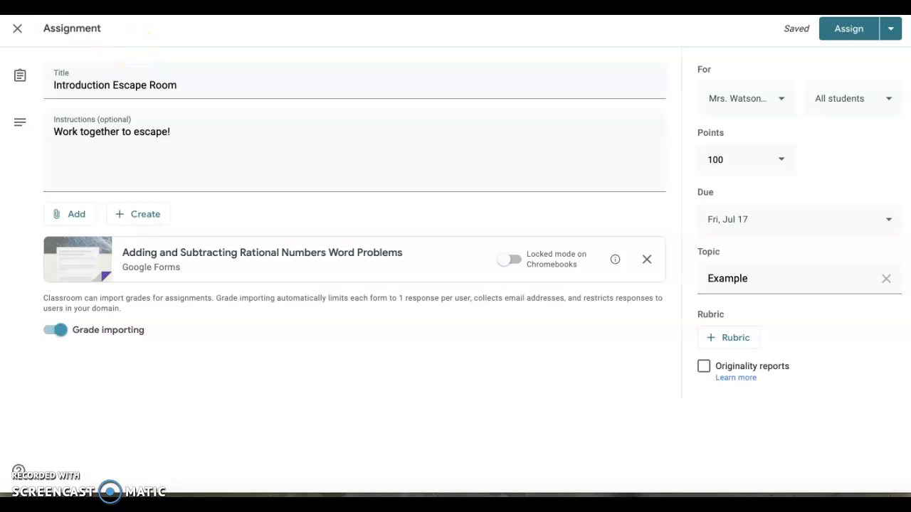
# Attach a newly created blank Google Doc and the recent Drive presentation "Virtual Mini-Lessons" to the assignment
pyautogui.click(143, 216)
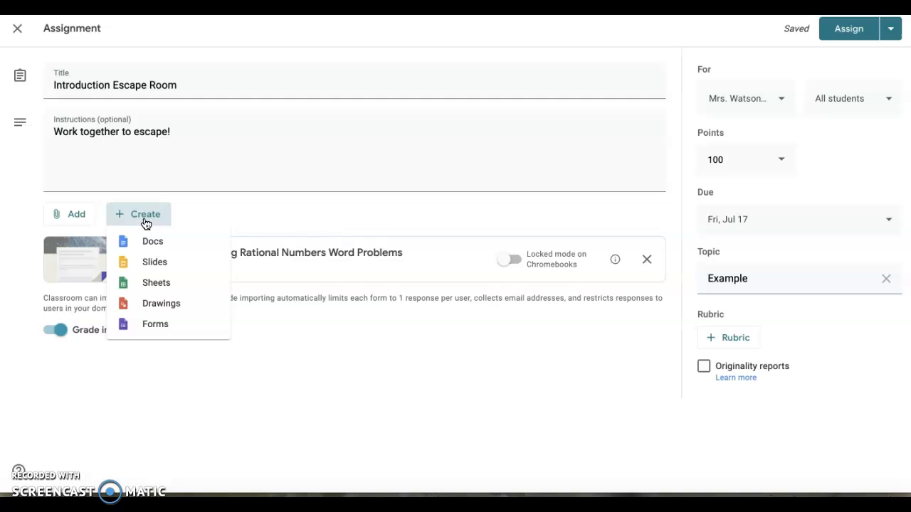
pyautogui.click(156, 241)
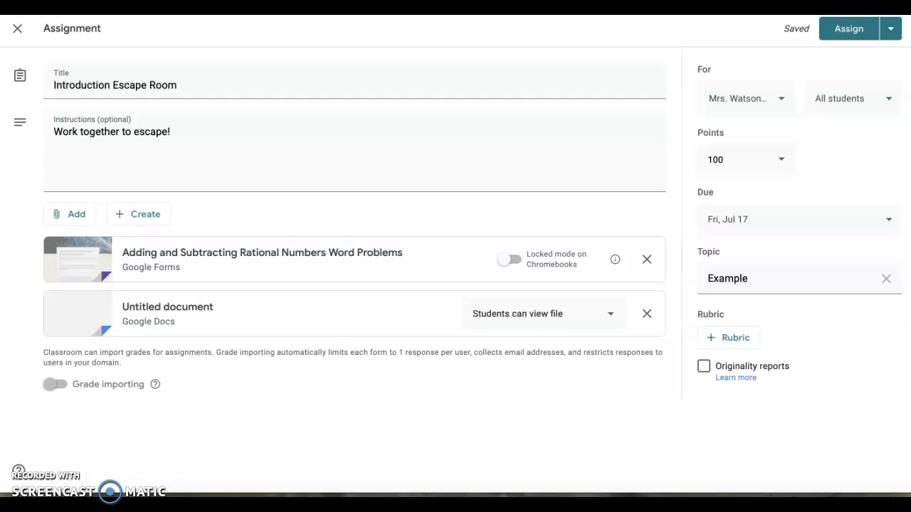
pyautogui.click(84, 216)
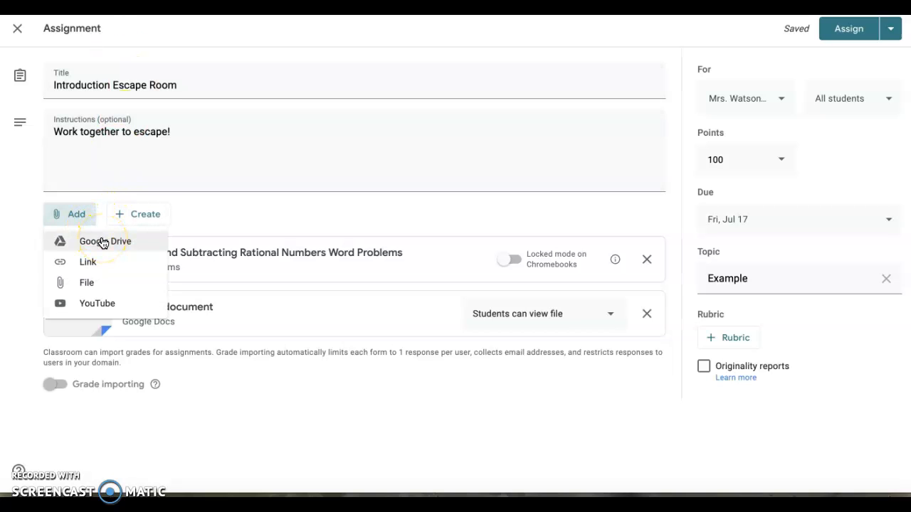
pyautogui.click(103, 242)
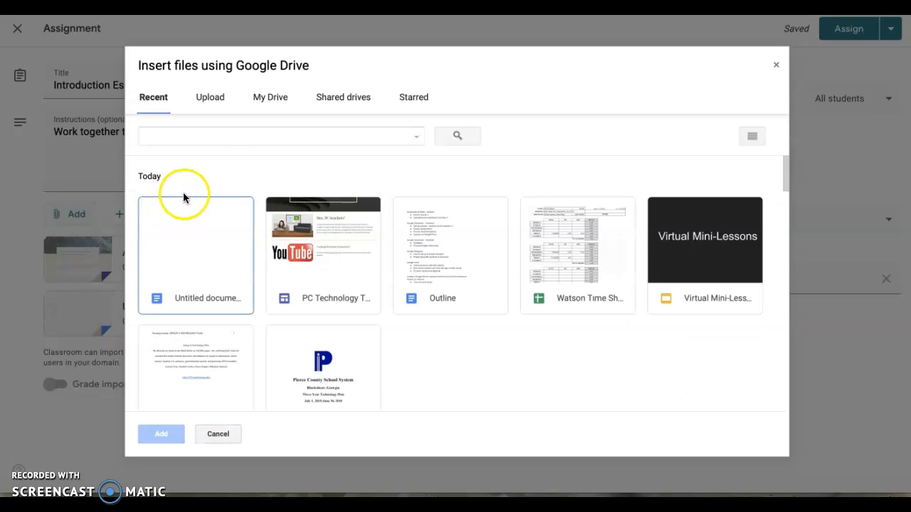
pyautogui.doubleClick(692, 256)
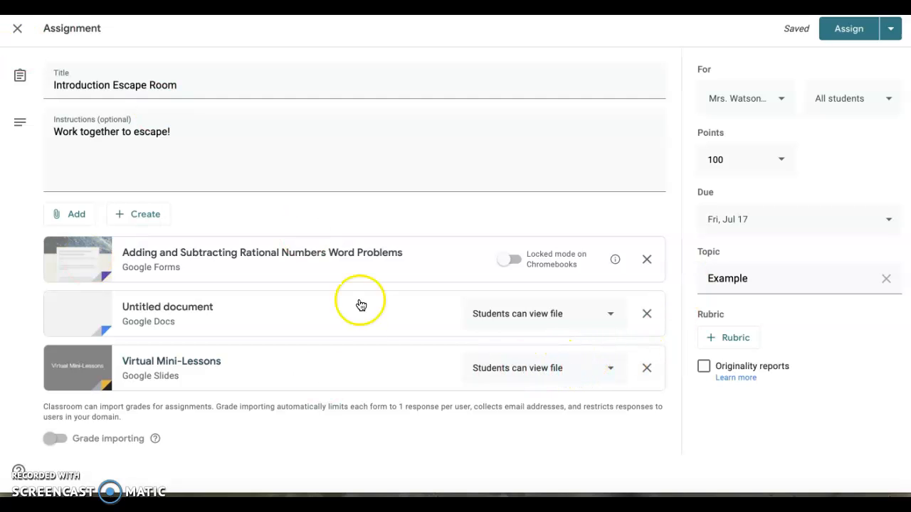
# Set the Virtual Mini-Lessons attachment's student access to "Make a copy for each student"
pyautogui.click(609, 368)
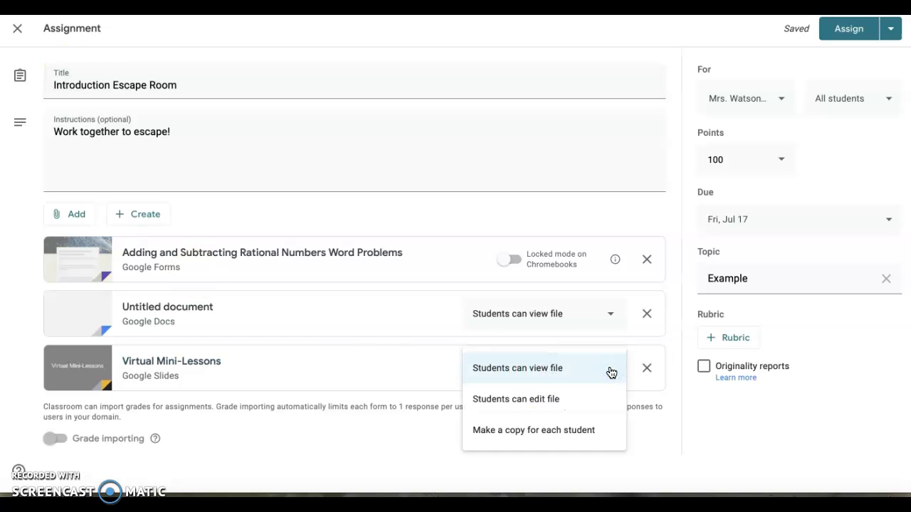
pyautogui.click(590, 429)
pyautogui.click(532, 396)
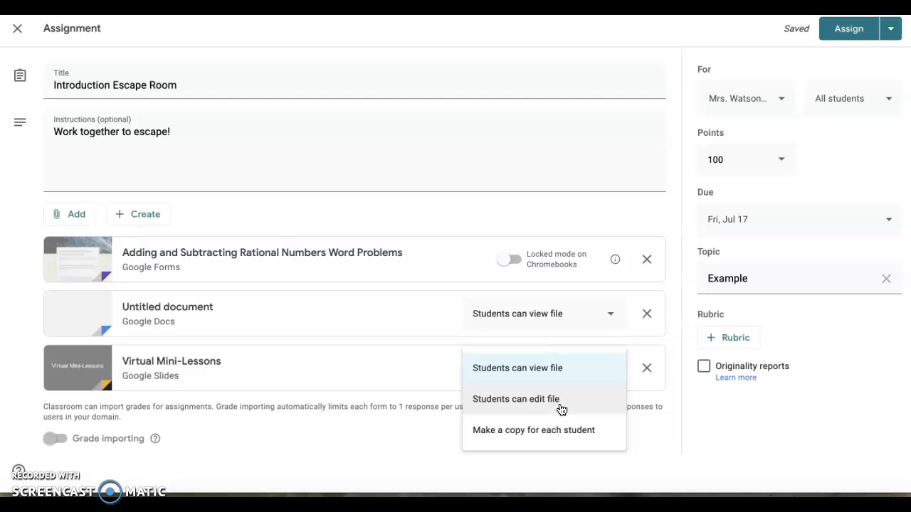
pyautogui.click(560, 444)
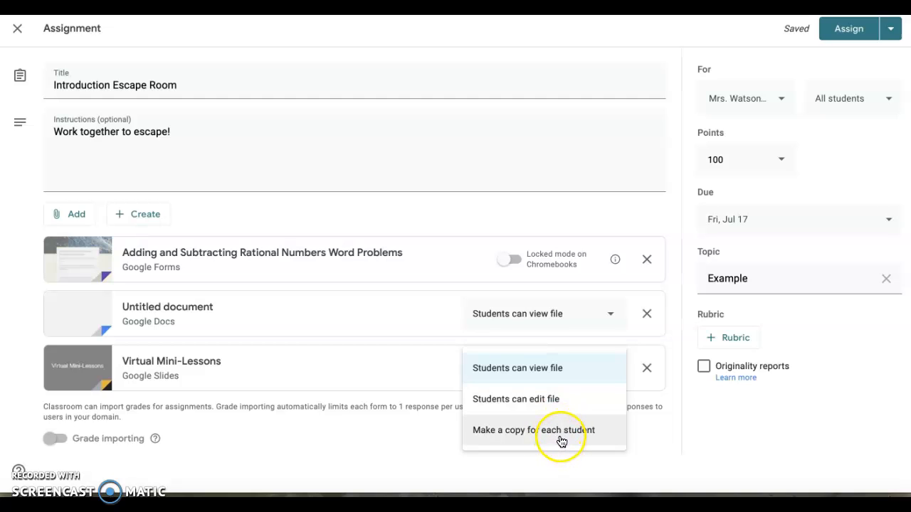
pyautogui.click(562, 441)
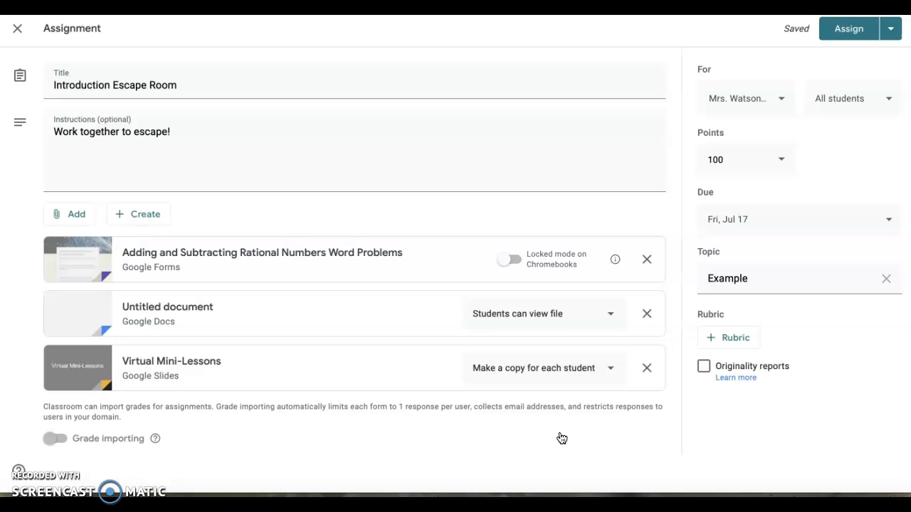
# Schedule the assignment to be posted on Jul 14, 2020 at 8:00 AM
pyautogui.click(890, 33)
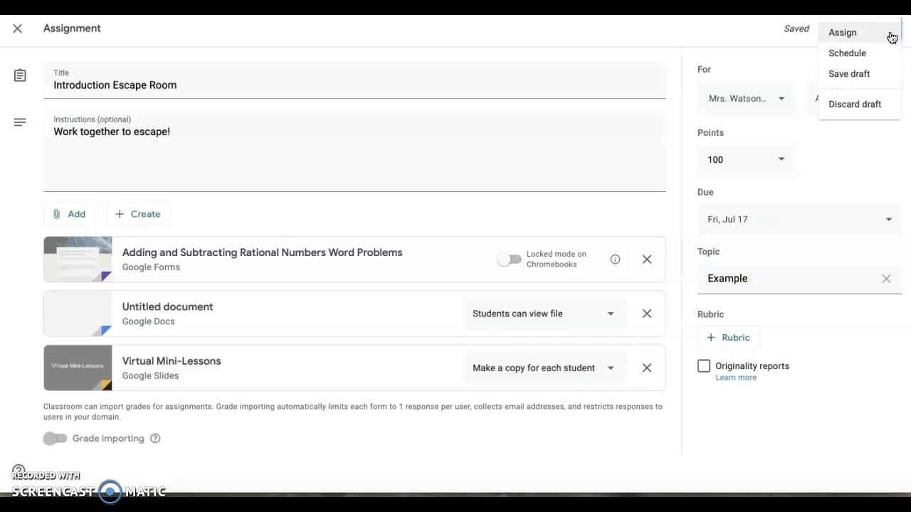
pyautogui.click(881, 55)
pyautogui.click(873, 104)
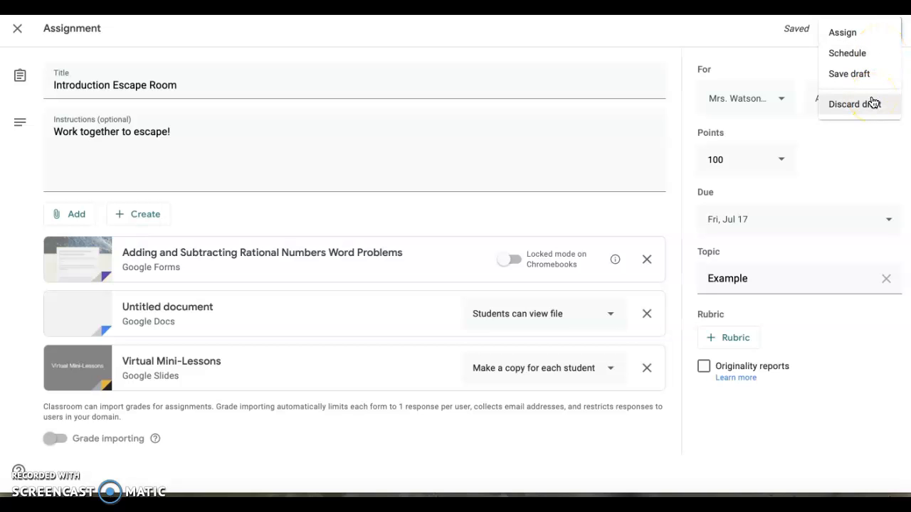
pyautogui.click(876, 85)
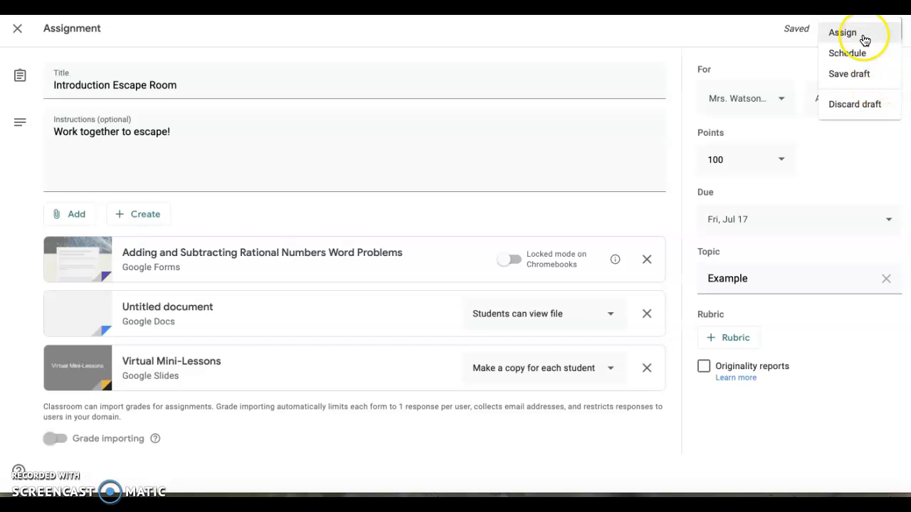
pyautogui.click(853, 54)
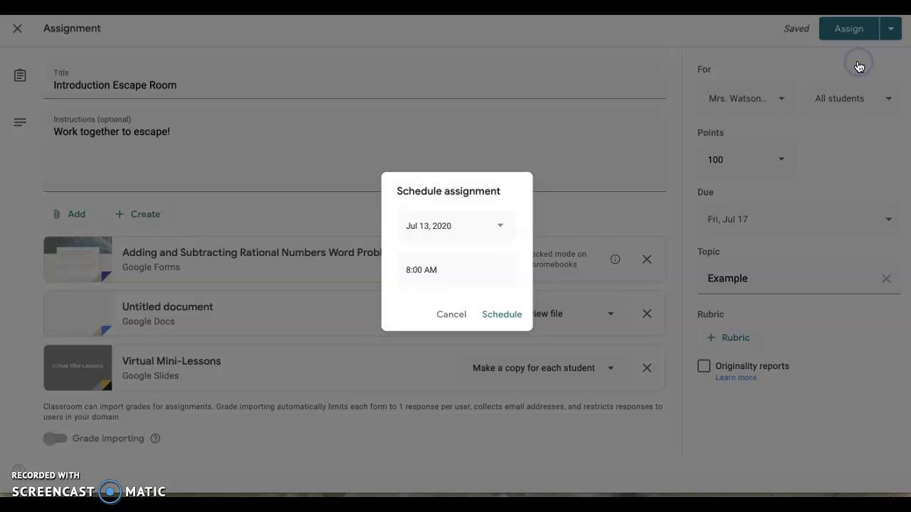
pyautogui.click(496, 226)
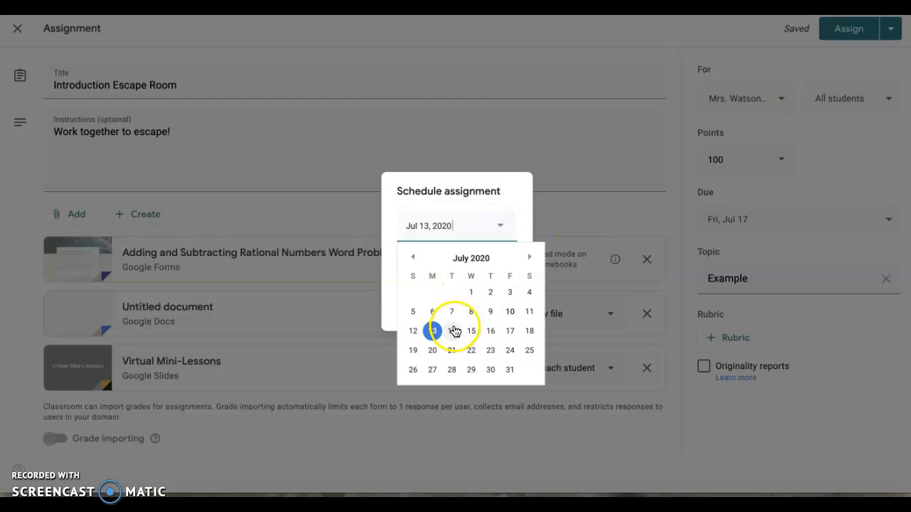
pyautogui.click(453, 331)
pyautogui.click(507, 315)
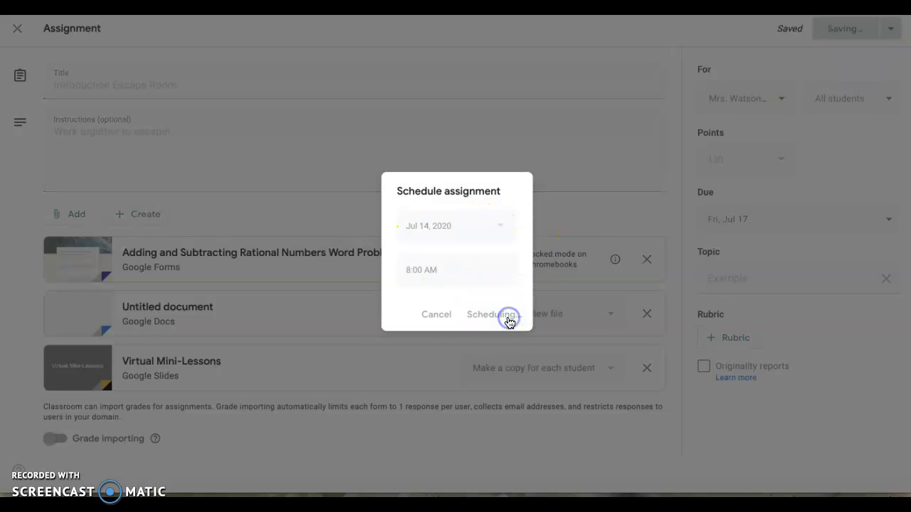